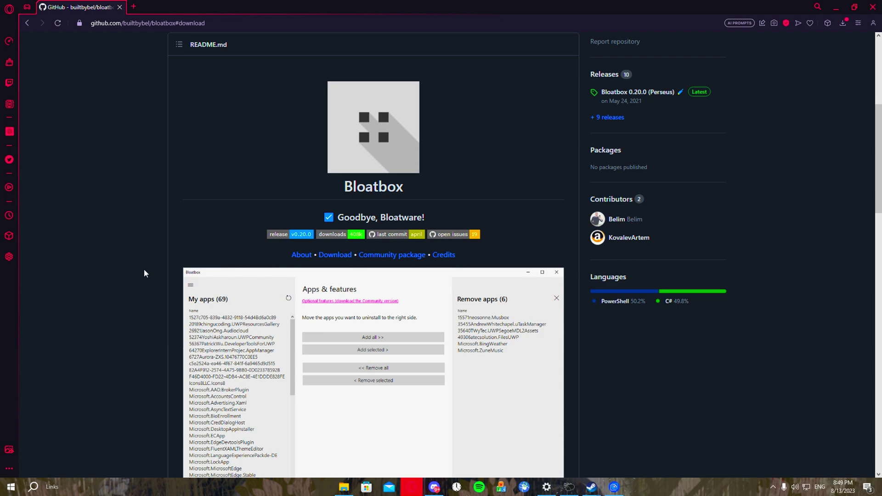
pyautogui.scroll(2, 407, 221)
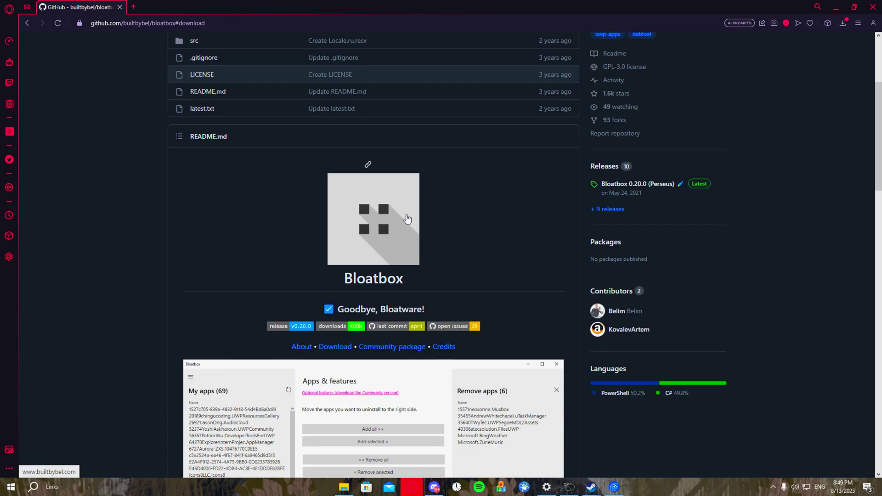
# Open the Bloatbox 0.20.0 (Perseus) release and download bloatbox.zip to the desktop.
pyautogui.click(641, 190)
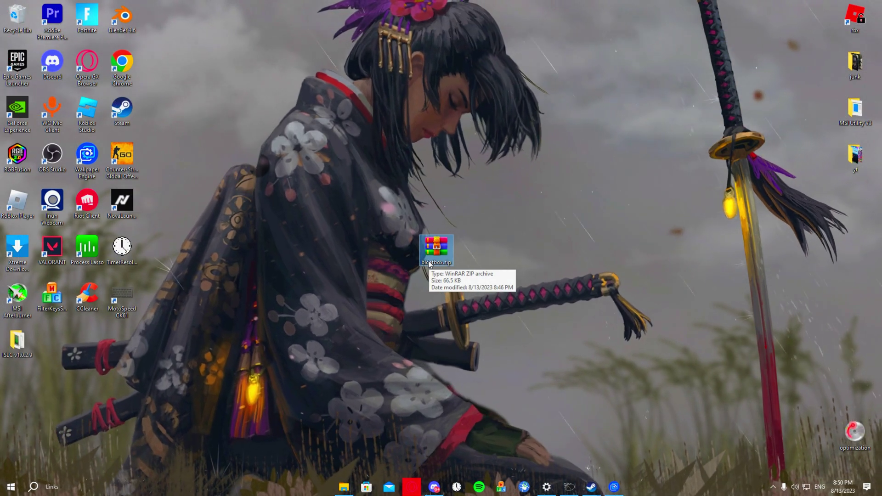
# Extract bloatbox.zip with WinRAR into a bloatbox folder on the desktop.
pyautogui.moveTo(482, 241); pyautogui.dragTo(442, 245)
pyautogui.rightClick(441, 258)
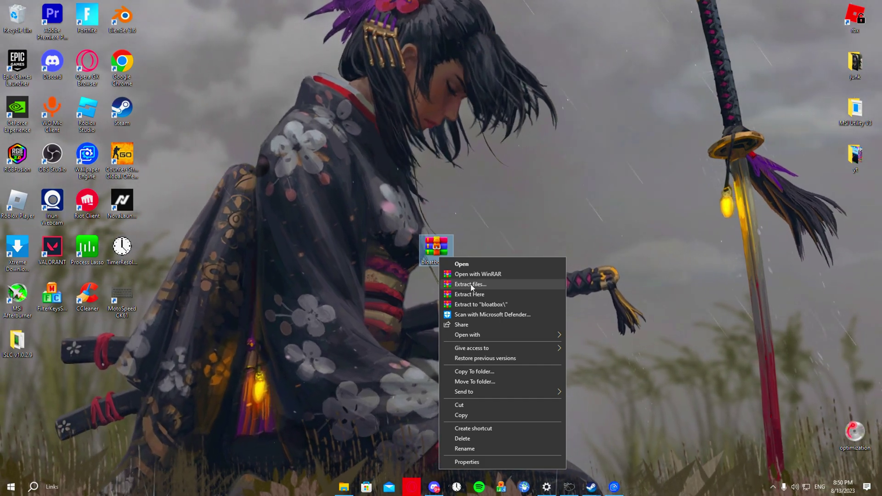
pyautogui.click(472, 284)
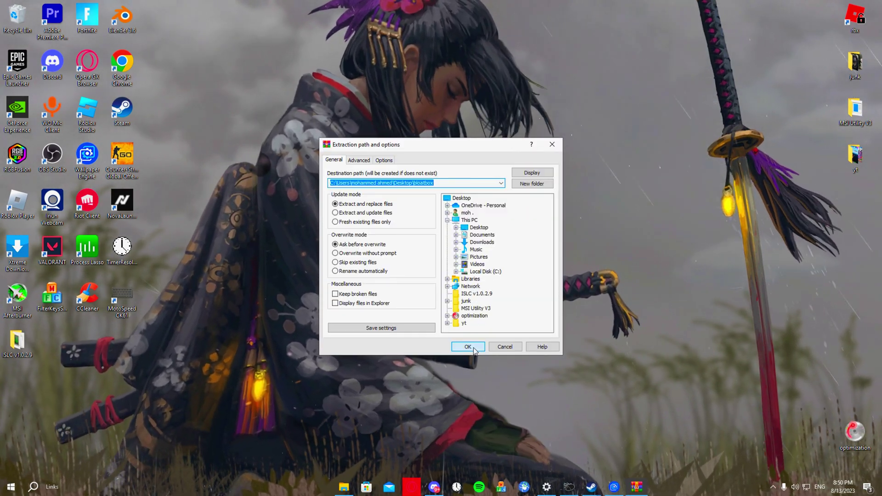
pyautogui.click(476, 349)
# Delete bloatbox.zip, open the bloatbox folder, and bring up Bloatbox.exe's context menu.
pyautogui.moveTo(17, 386)
pyautogui.mouseDown()
pyautogui.moveTo(226, 349)
pyautogui.moveTo(401, 247)
pyautogui.mouseUp()
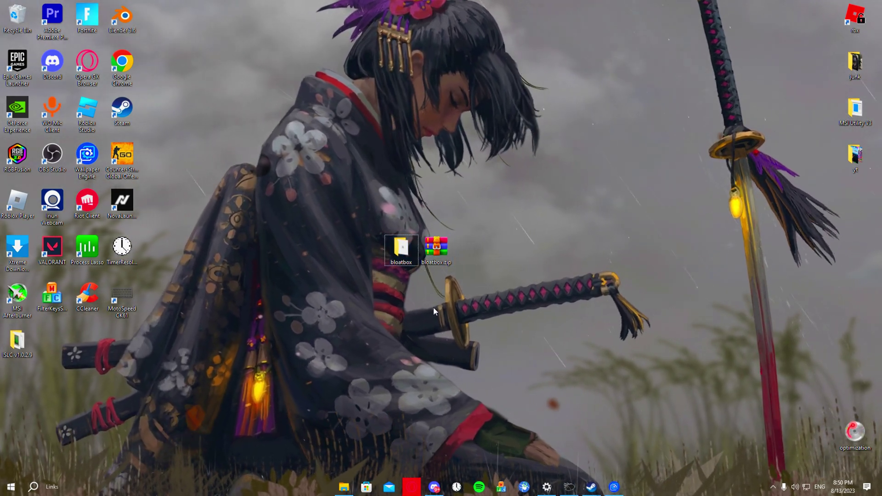
pyautogui.moveTo(508, 289); pyautogui.dragTo(486, 269)
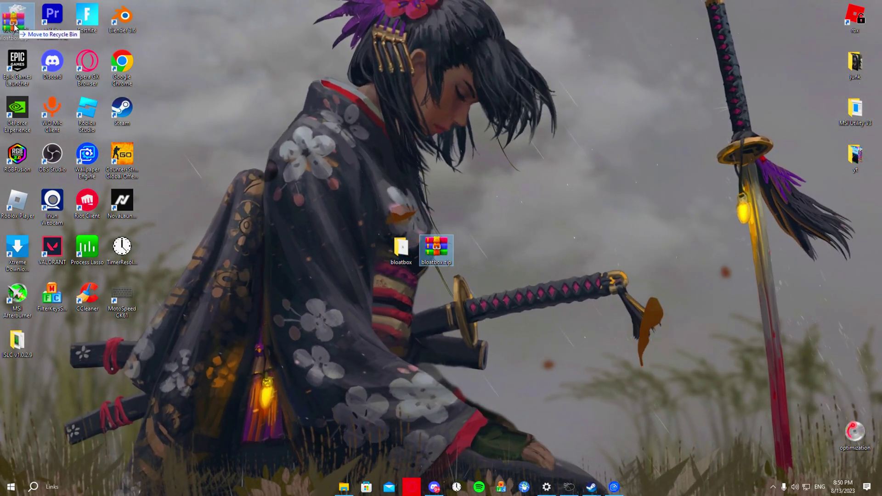
pyautogui.moveTo(437, 246); pyautogui.dragTo(17, 15)
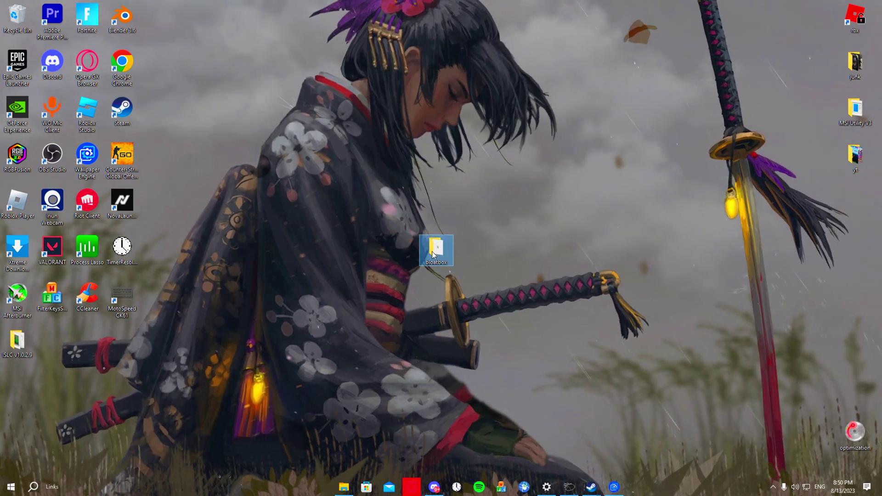
pyautogui.doubleClick(433, 250)
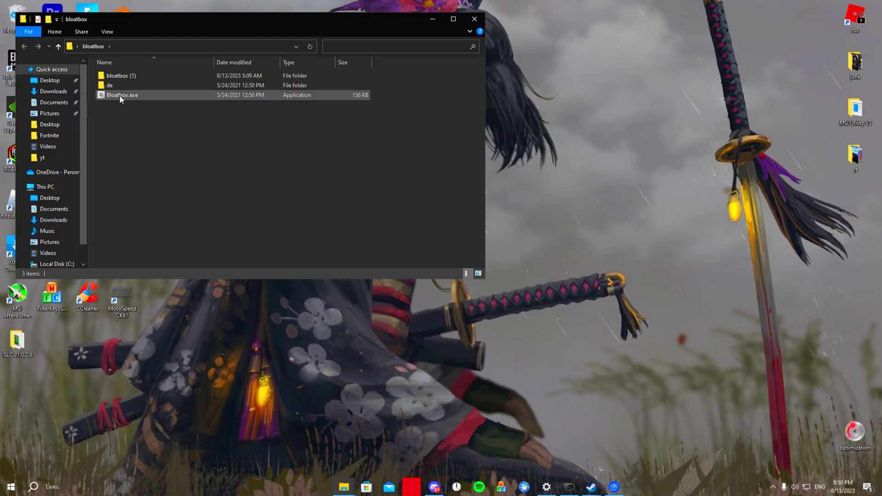
pyautogui.rightClick(122, 96)
# Run Bloatbox as administrator, queue the recommended bloatware, and uninstall all 38 apps.
pyautogui.click(150, 113)
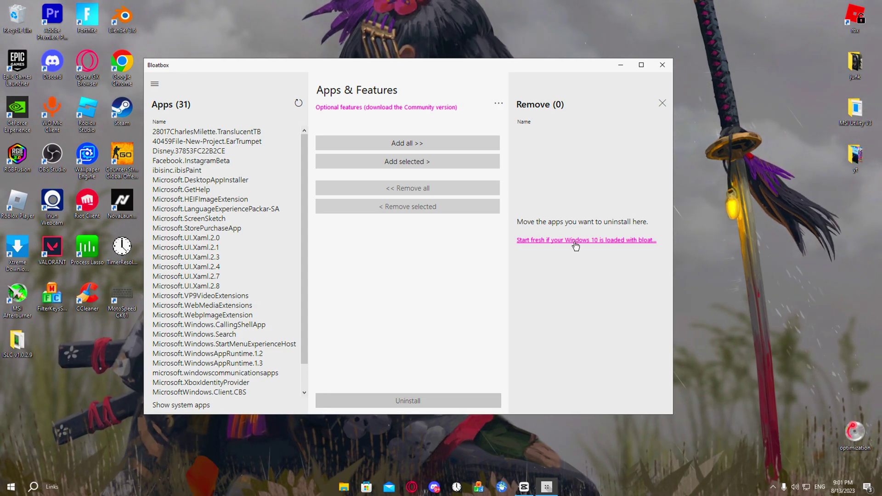
pyautogui.click(537, 247)
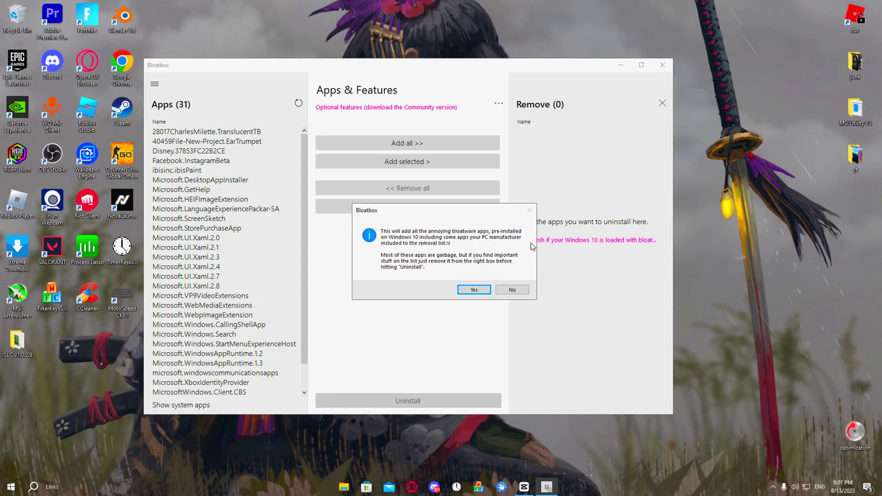
pyautogui.click(475, 292)
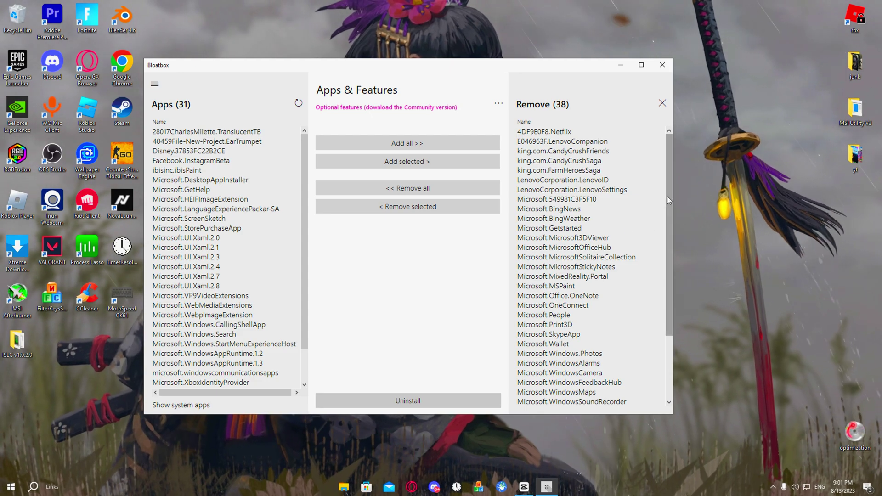
pyautogui.moveTo(668, 195)
pyautogui.mouseDown()
pyautogui.moveTo(664, 240)
pyautogui.moveTo(671, 188)
pyautogui.mouseUp()
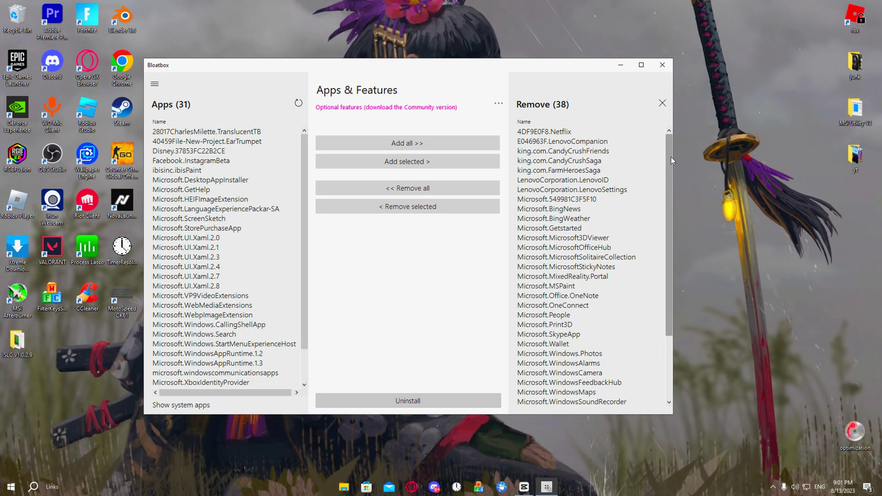
pyautogui.click(408, 401)
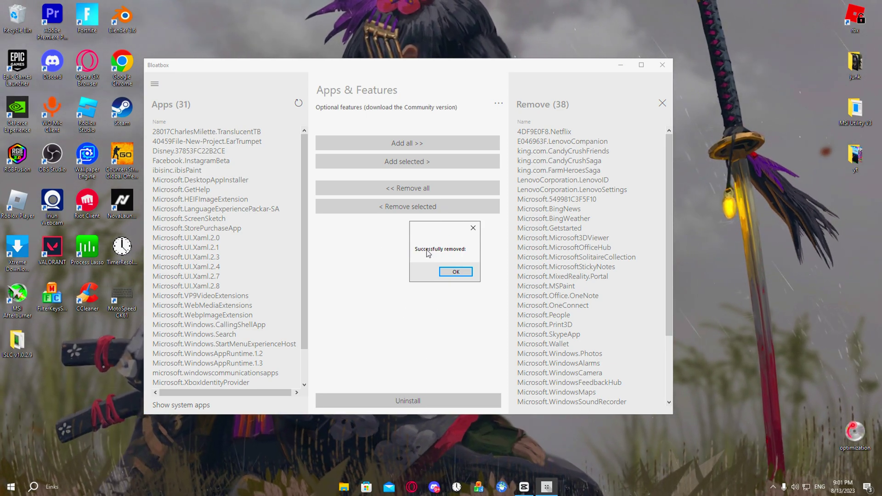
pyautogui.click(455, 272)
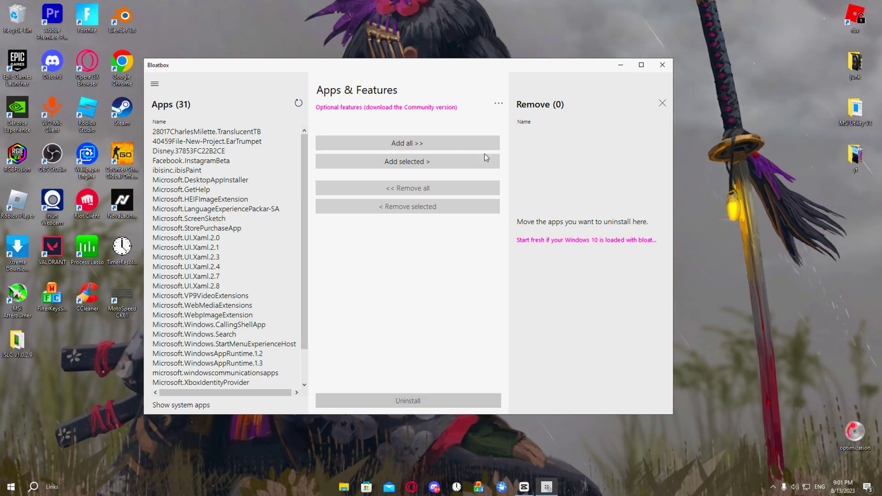
# Close Bloatbox and copy 'irm christitus.com/win | iex' from christitus.com.
pyautogui.click(663, 65)
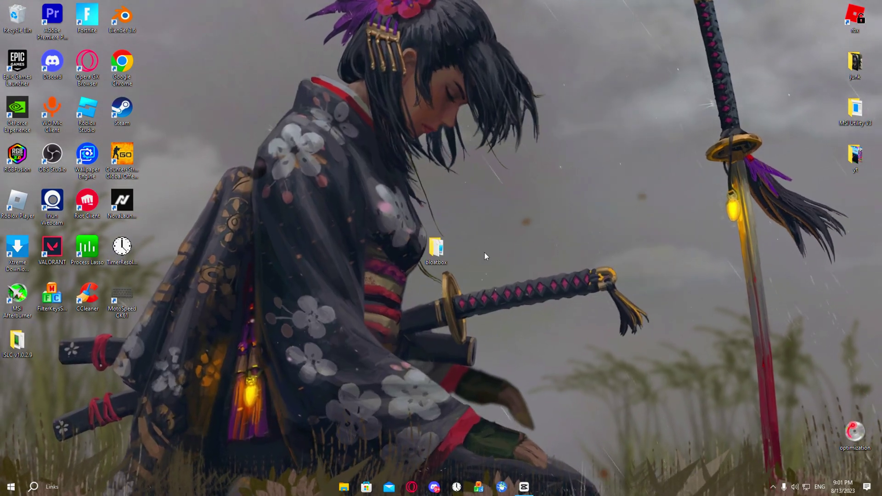
pyautogui.moveTo(473, 284); pyautogui.dragTo(392, 223)
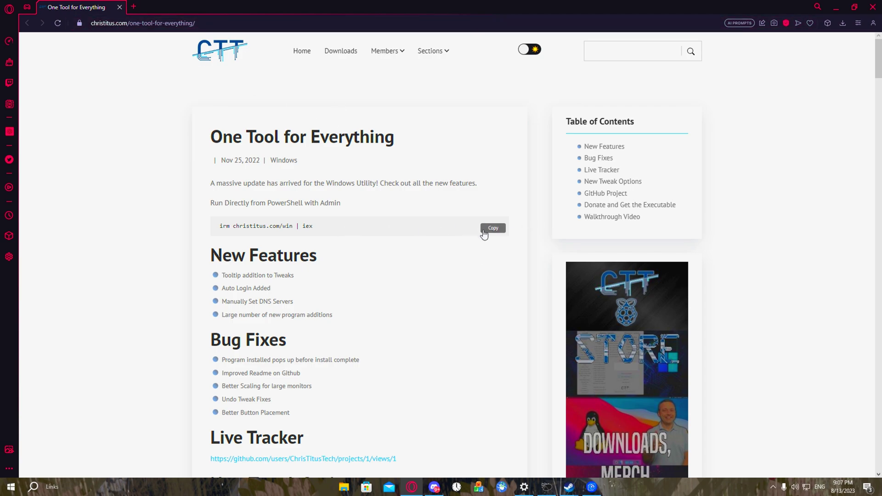
pyautogui.moveTo(294, 207); pyautogui.dragTo(341, 204)
pyautogui.click(257, 211)
pyautogui.press('super')
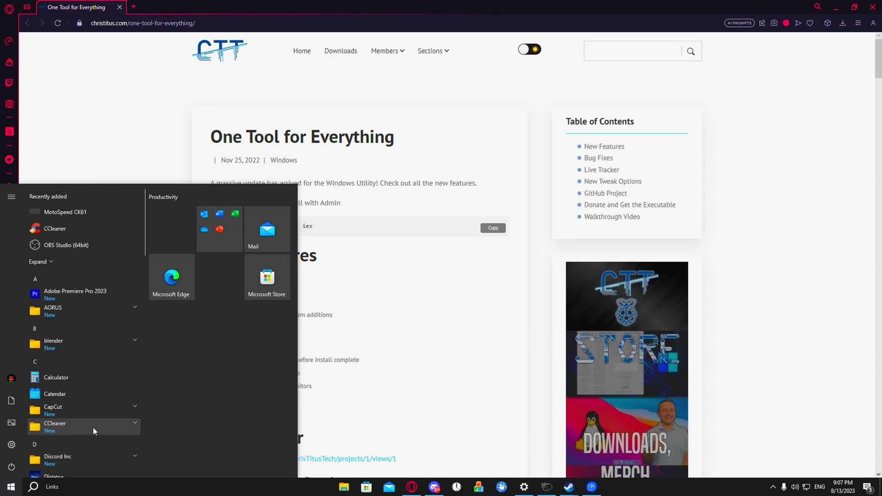
pyautogui.write('power')
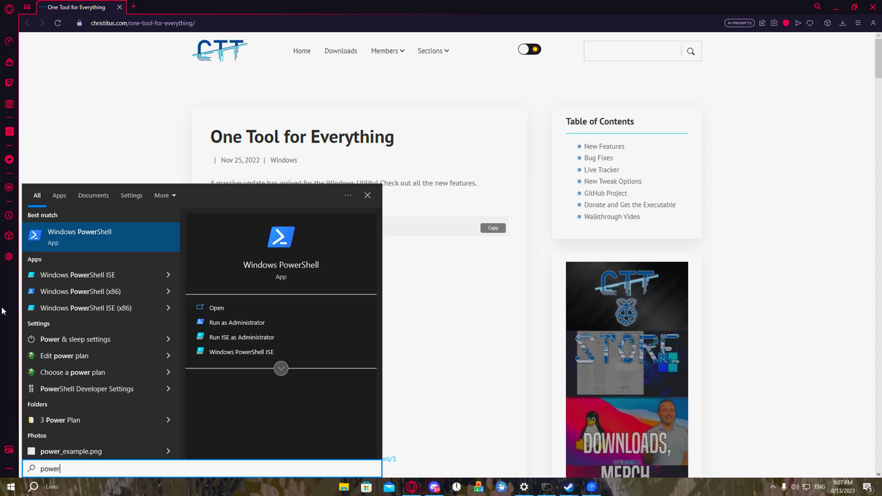
# Run 'irm christitus.com/win | iex' in an administrator Windows PowerShell.
pyautogui.click(237, 322)
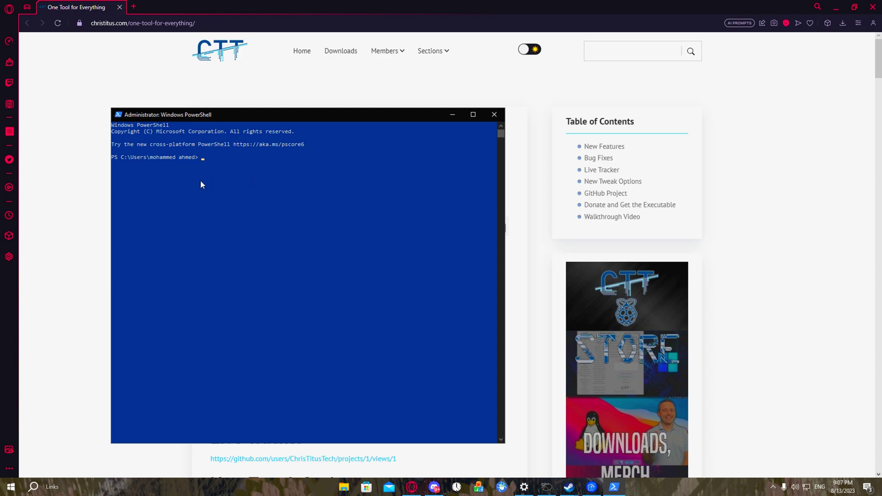
pyautogui.write('irm christitus.com/win | iex')
pyautogui.press('Return')
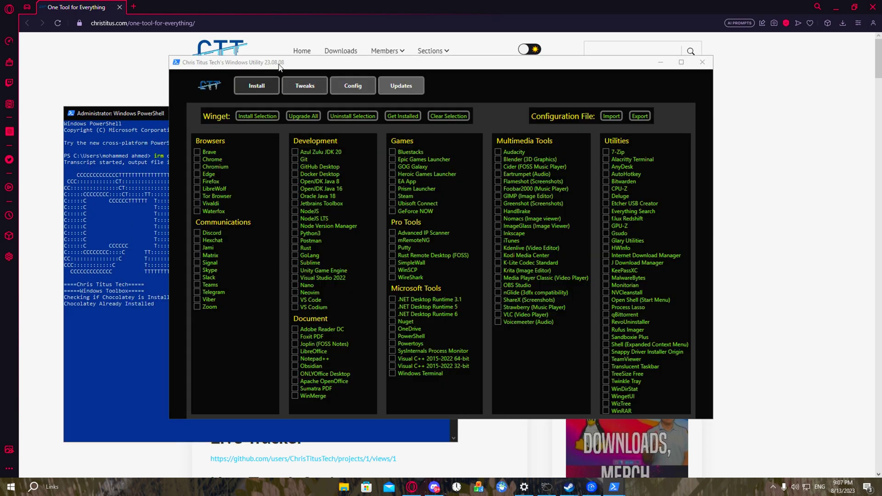
pyautogui.moveTo(279, 66); pyautogui.dragTo(230, 66)
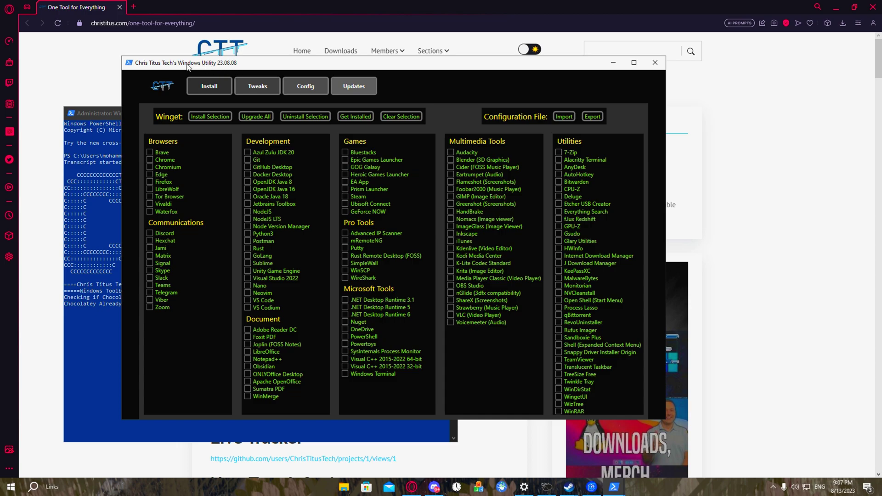
pyautogui.click(633, 63)
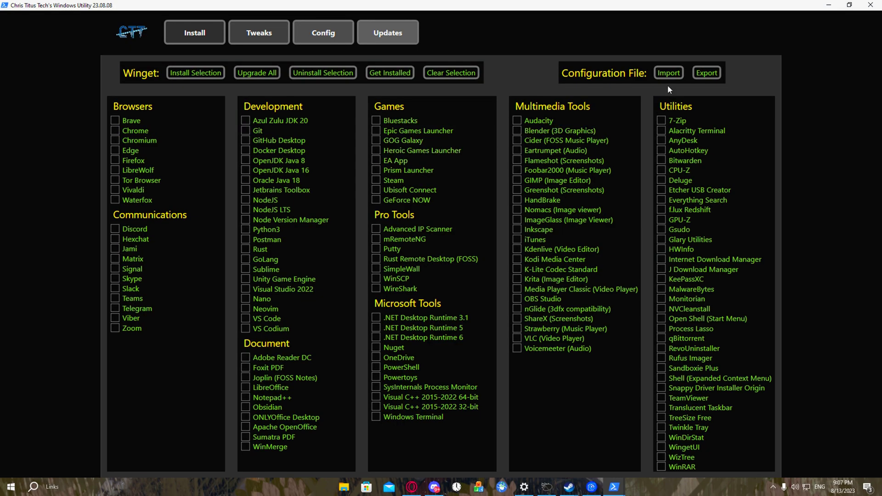
pyautogui.click(850, 5)
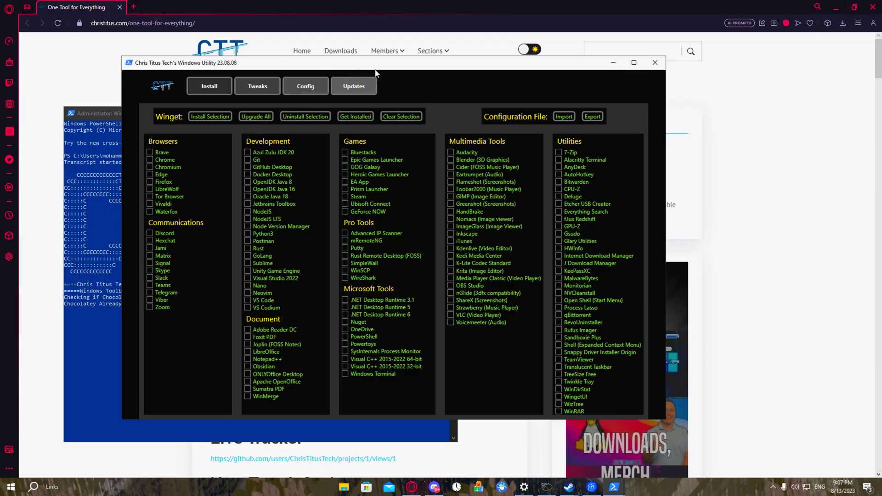
pyautogui.moveTo(405, 66); pyautogui.dragTo(442, 72)
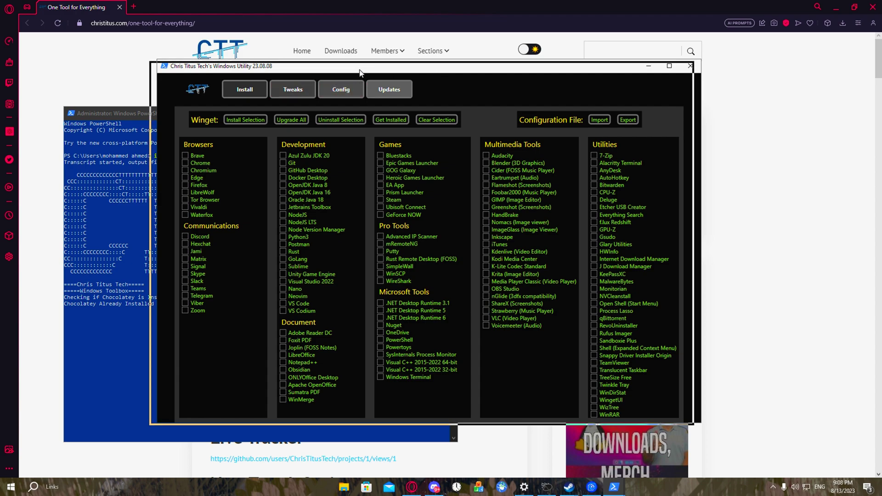
pyautogui.moveTo(365, 69); pyautogui.dragTo(364, 71)
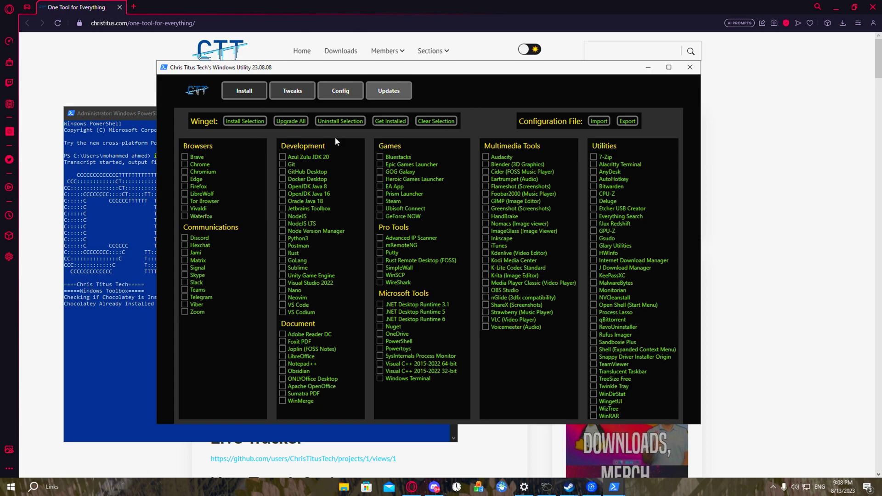
# Run a Recommended Selections tweak preset and dismiss the Done message.
pyautogui.click(289, 92)
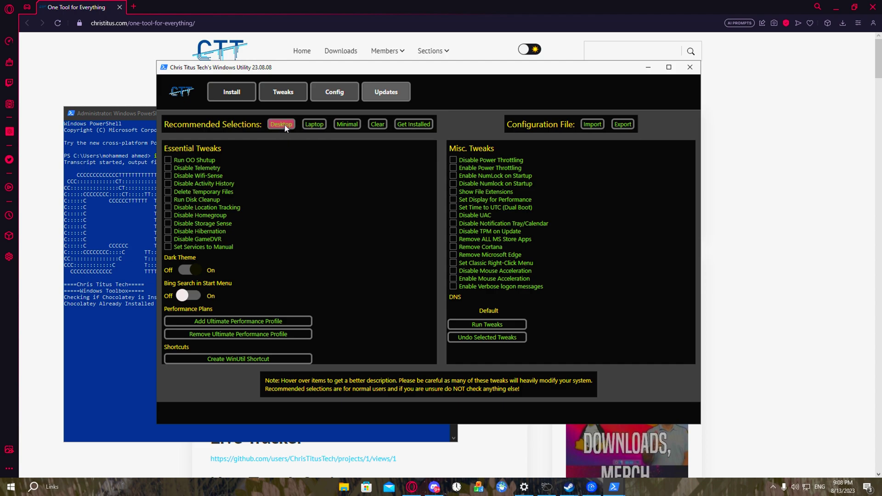
pyautogui.click(318, 124)
pyautogui.click(495, 329)
pyautogui.click(119, 114)
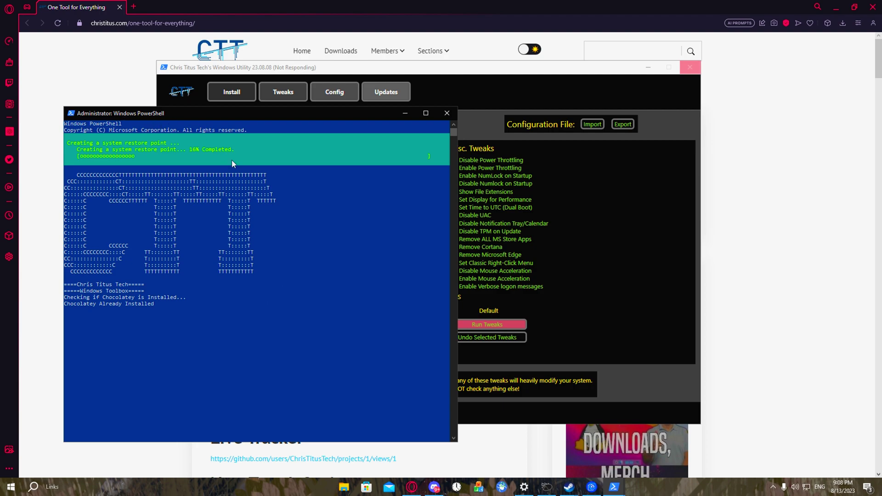
pyautogui.moveTo(237, 114); pyautogui.dragTo(367, 126)
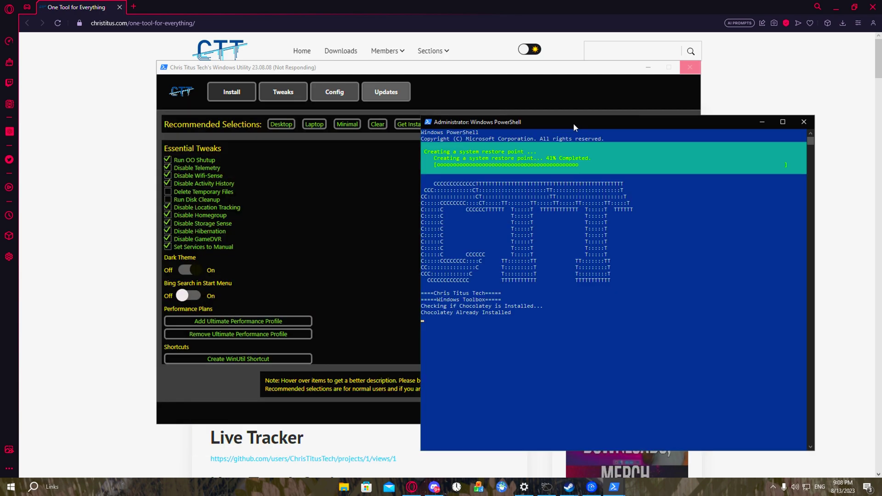
pyautogui.moveTo(342, 126); pyautogui.dragTo(598, 121)
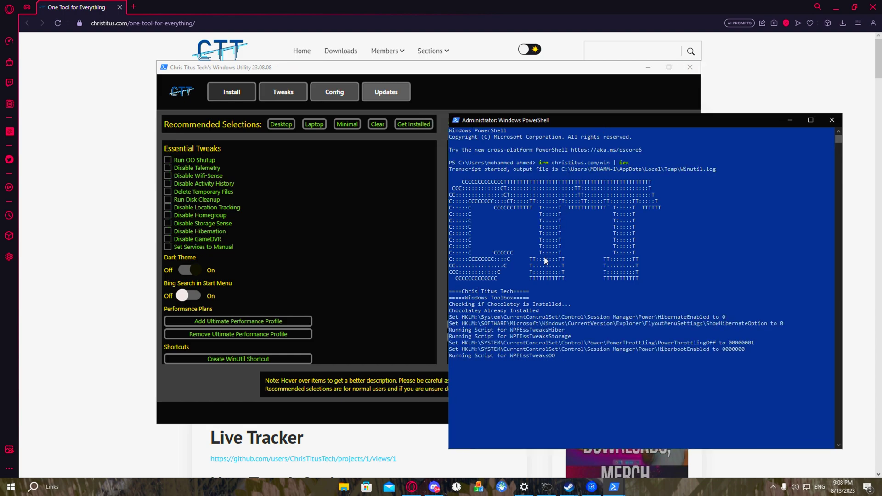
pyautogui.scroll(-3, 502, 327)
pyautogui.scroll(-4, 505, 307)
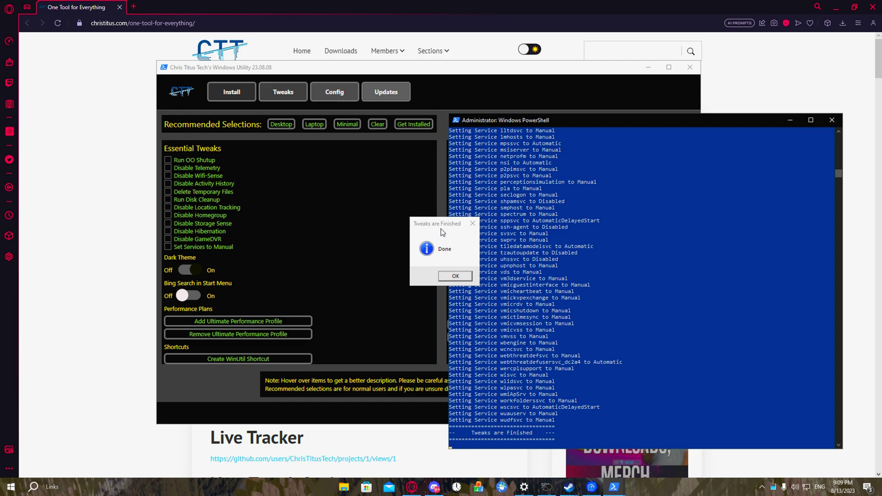
pyautogui.click(456, 277)
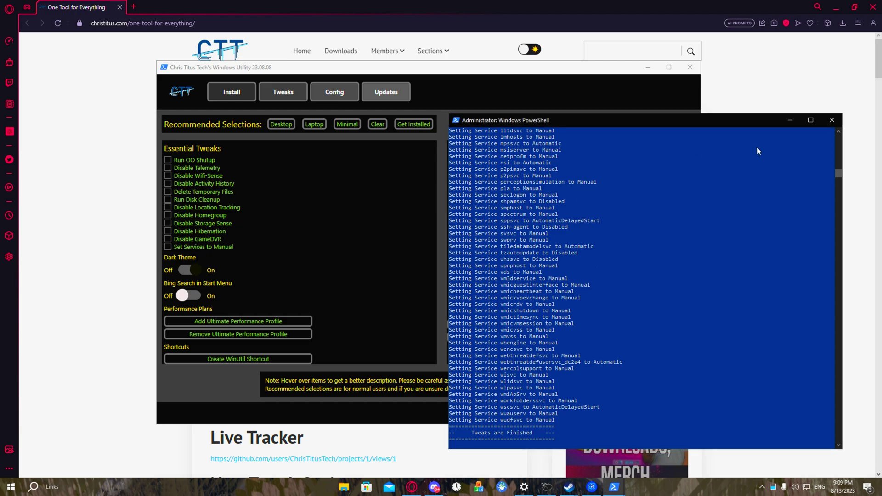
# Close WinUtil and its PowerShell console, then reposition the AdwCleaner window.
pyautogui.click(829, 123)
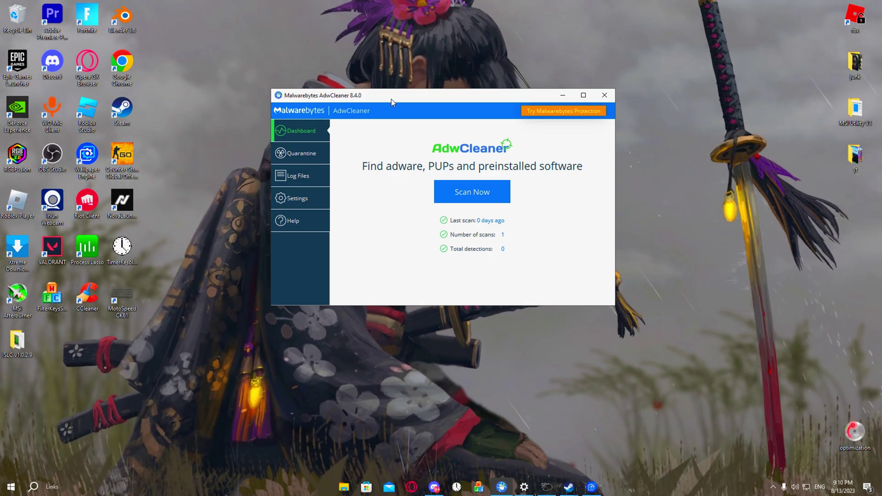
pyautogui.moveTo(391, 99); pyautogui.dragTo(395, 107)
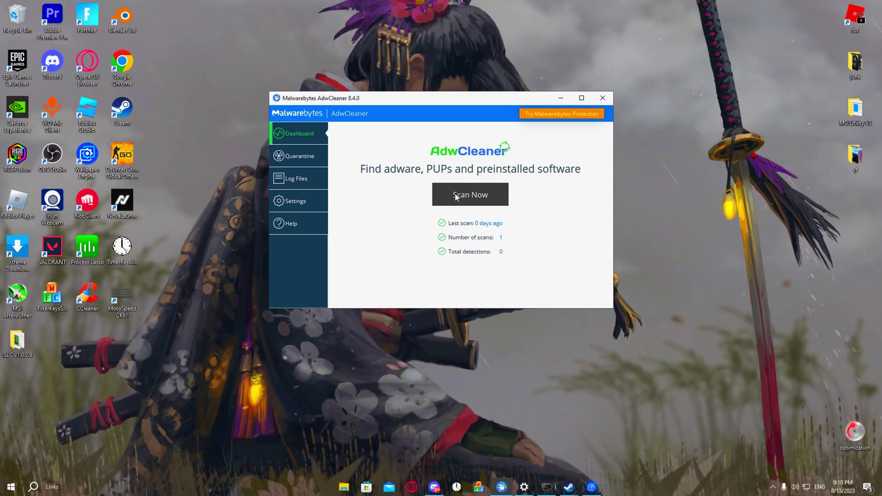
pyautogui.click(297, 201)
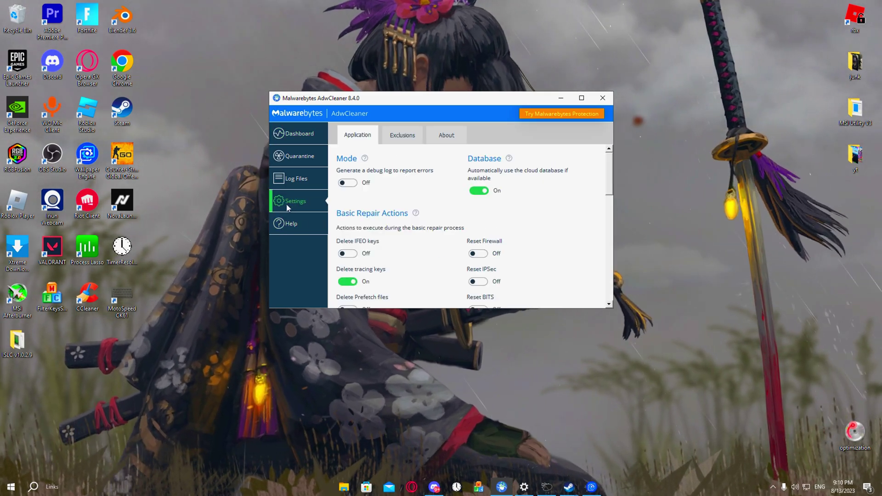
pyautogui.scroll(-10, 405, 203)
pyautogui.scroll(-3, 397, 207)
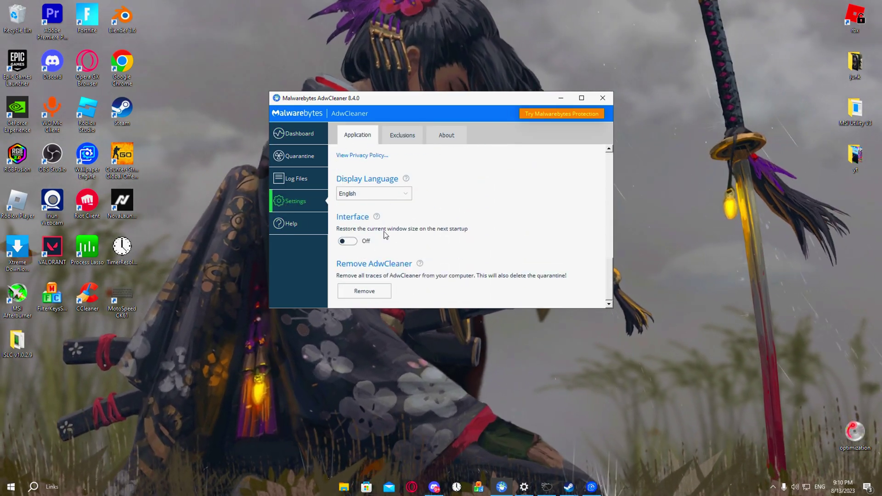
pyautogui.scroll(3, 386, 214)
pyautogui.scroll(1, 379, 203)
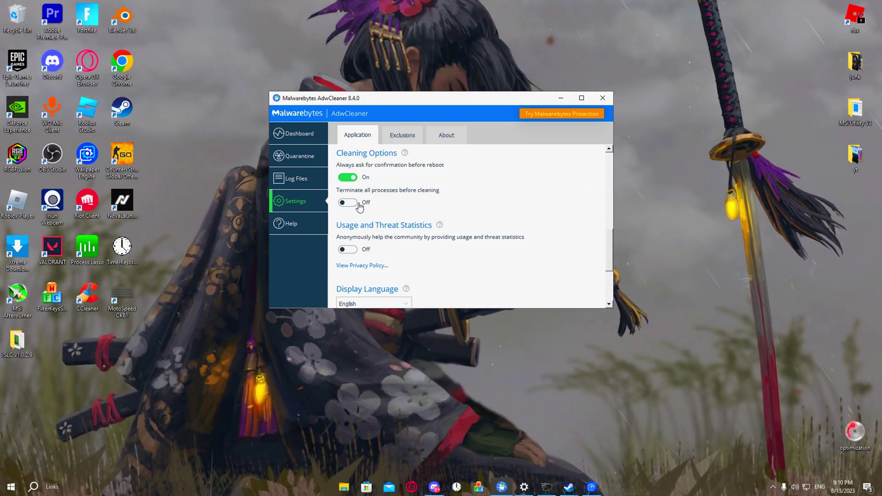
pyautogui.scroll(-1, 368, 210)
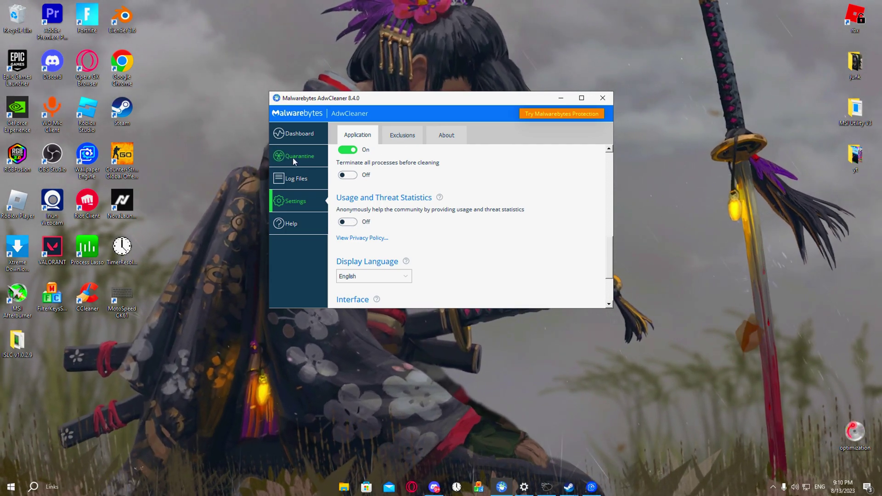
# Run an AdwCleaner scan and skip basic repair after it finds nothing.
pyautogui.click(300, 140)
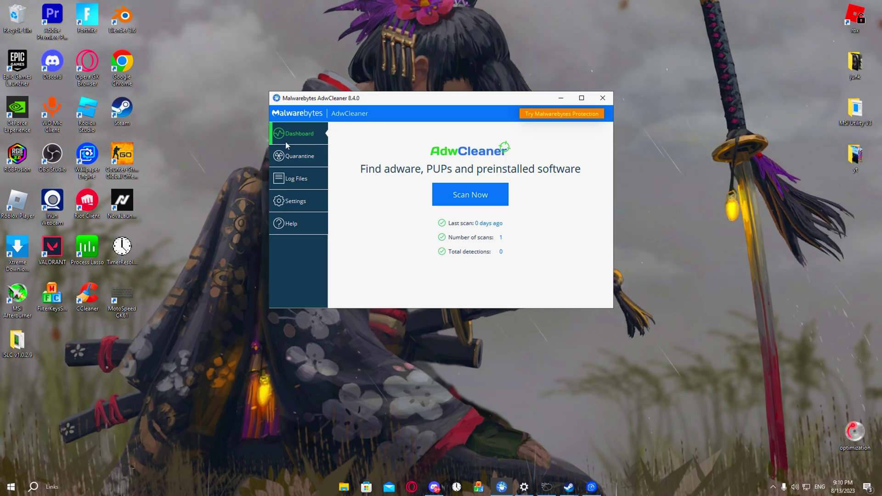
pyautogui.click(448, 201)
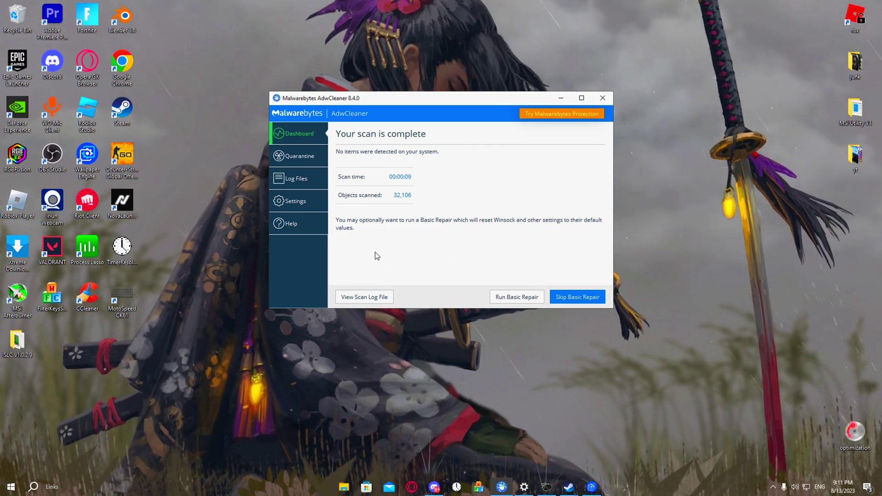
pyautogui.click(577, 297)
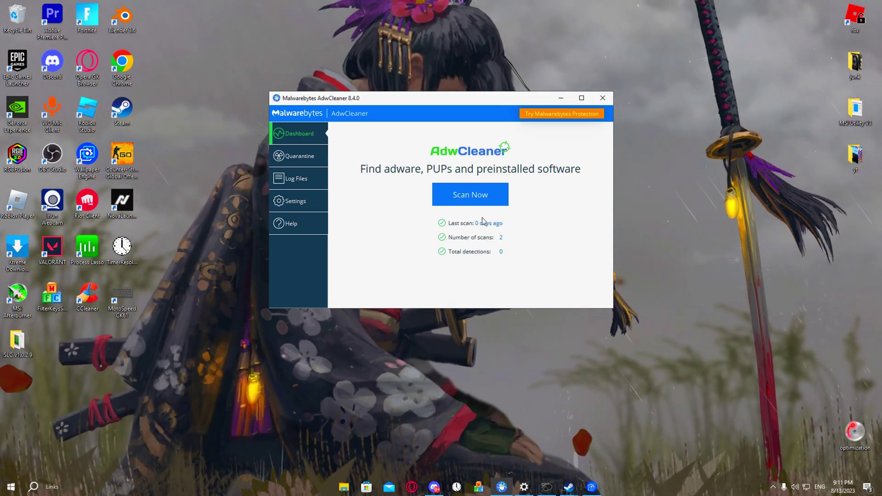